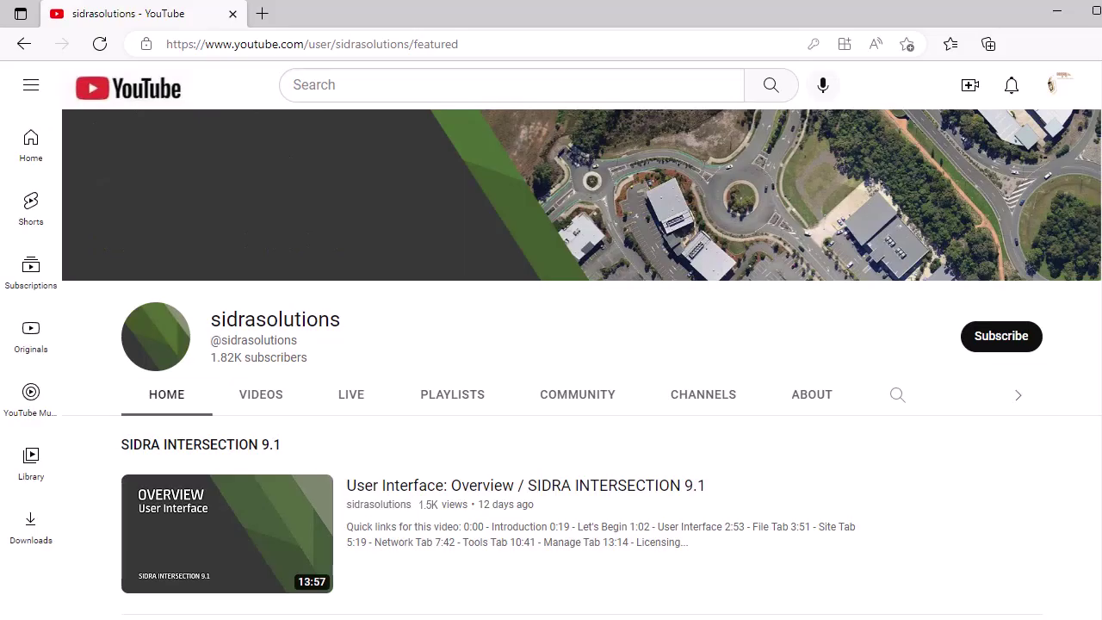
- Subscribe to the sidrasolutions YouTube channel from its channel page
left_click(1033, 342)
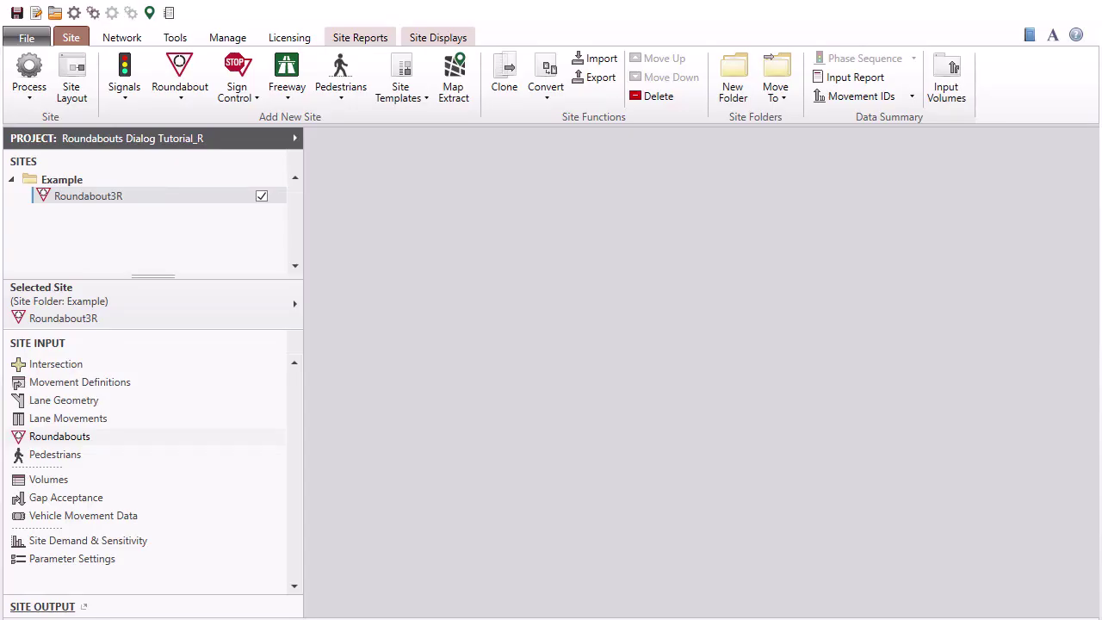
- Add Site1 as a two-lane unsignalised roundabout and view its layout drawing
left_click(181, 94)
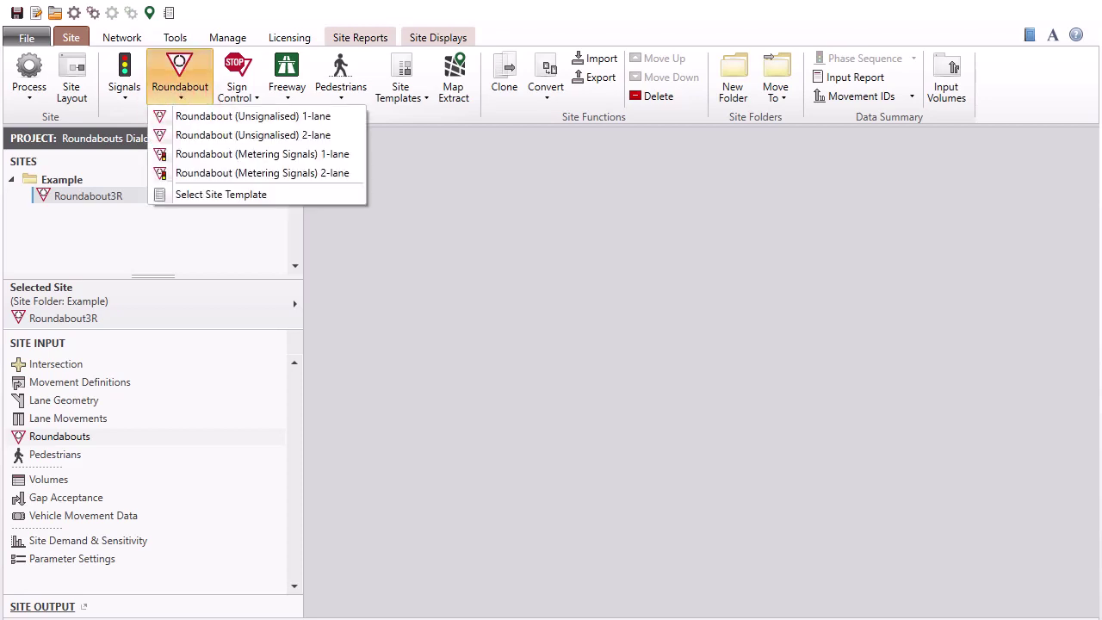
left_click(341, 136)
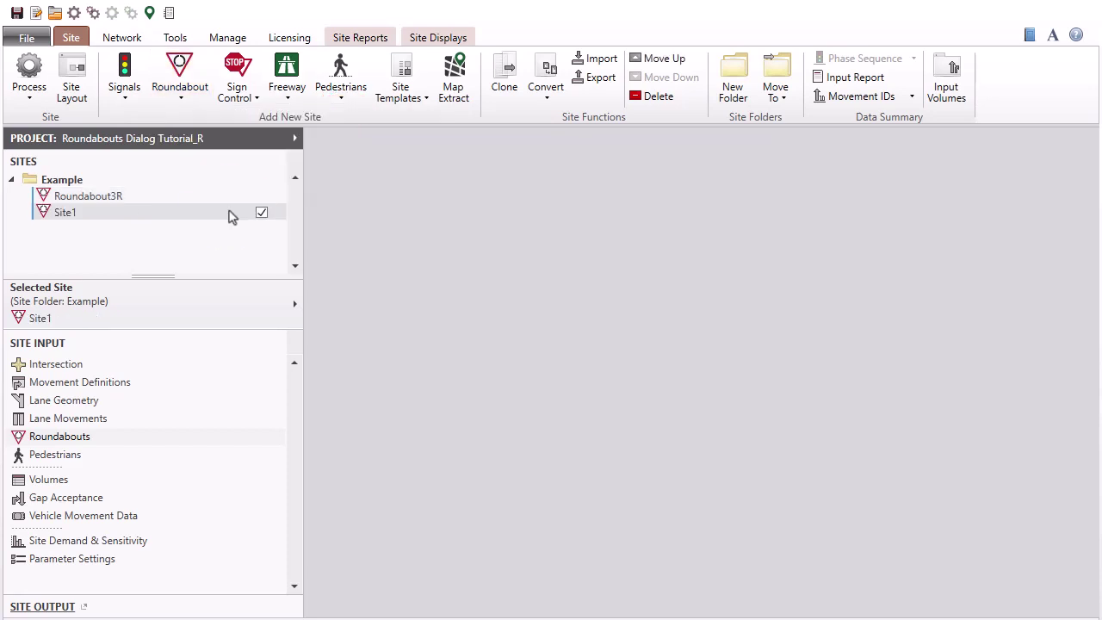
double_click(229, 215)
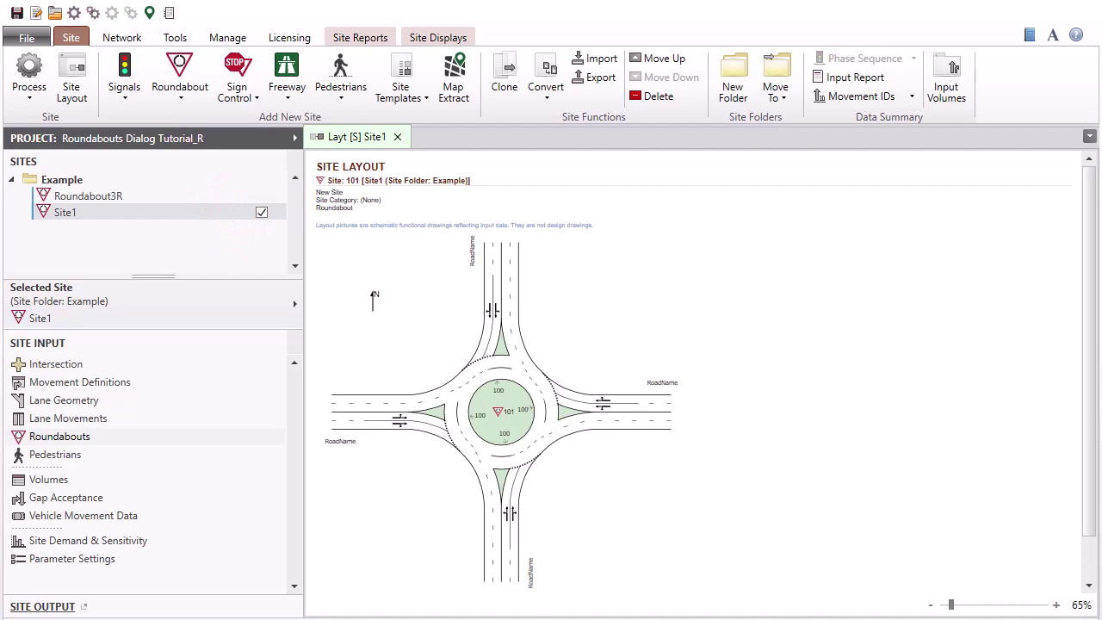
- Add Site2 as a one-lane metering-signals roundabout and view its layout drawing
left_click(180, 93)
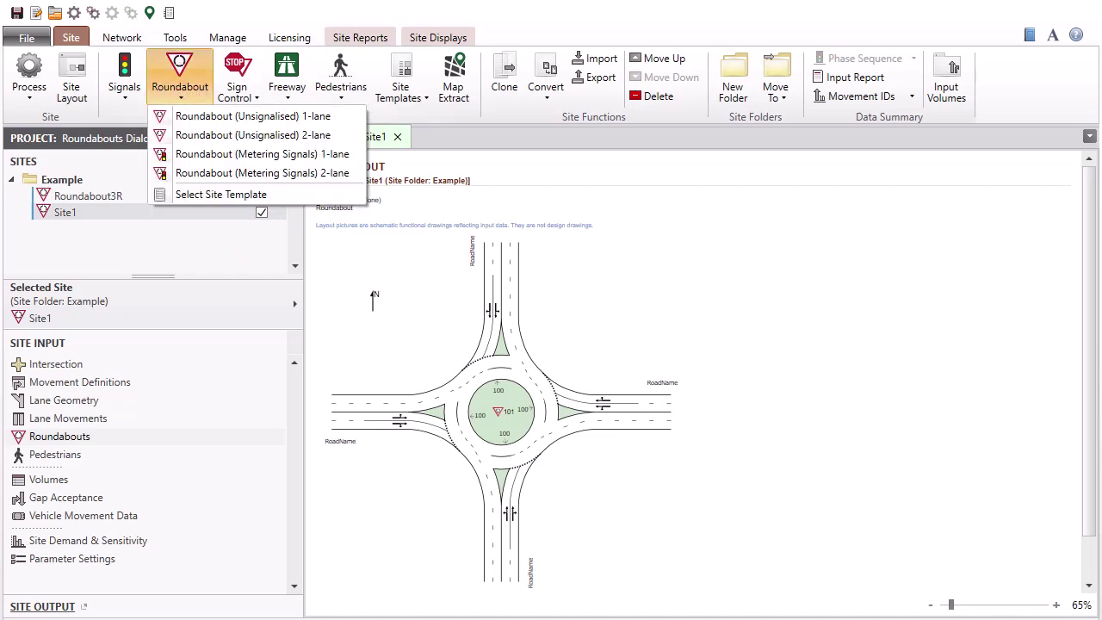
left_click(353, 155)
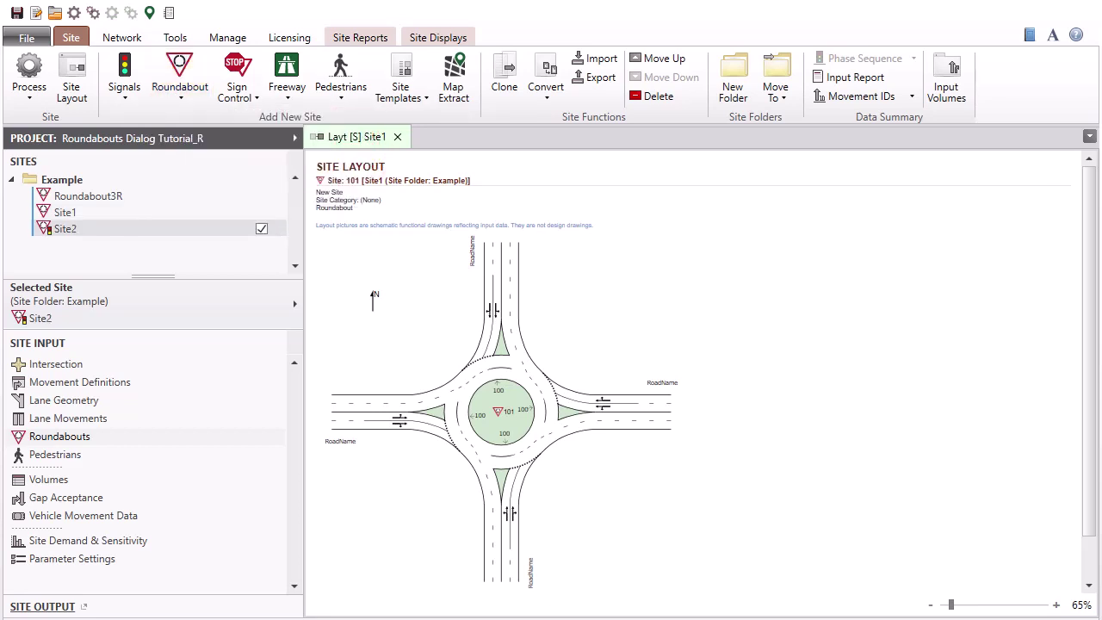
double_click(209, 232)
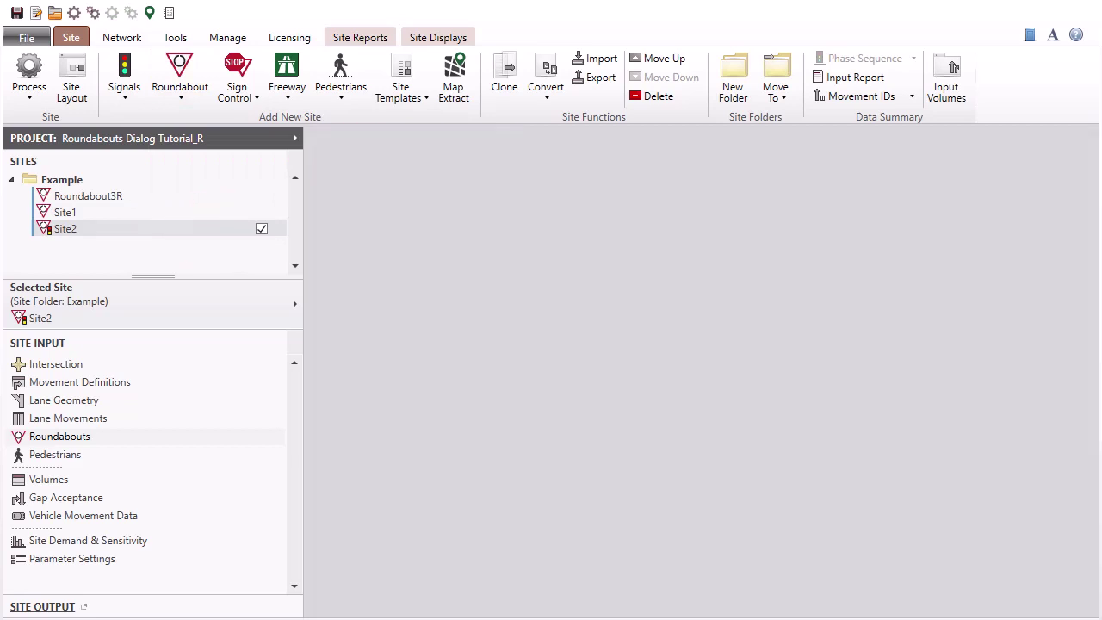
left_click(427, 99)
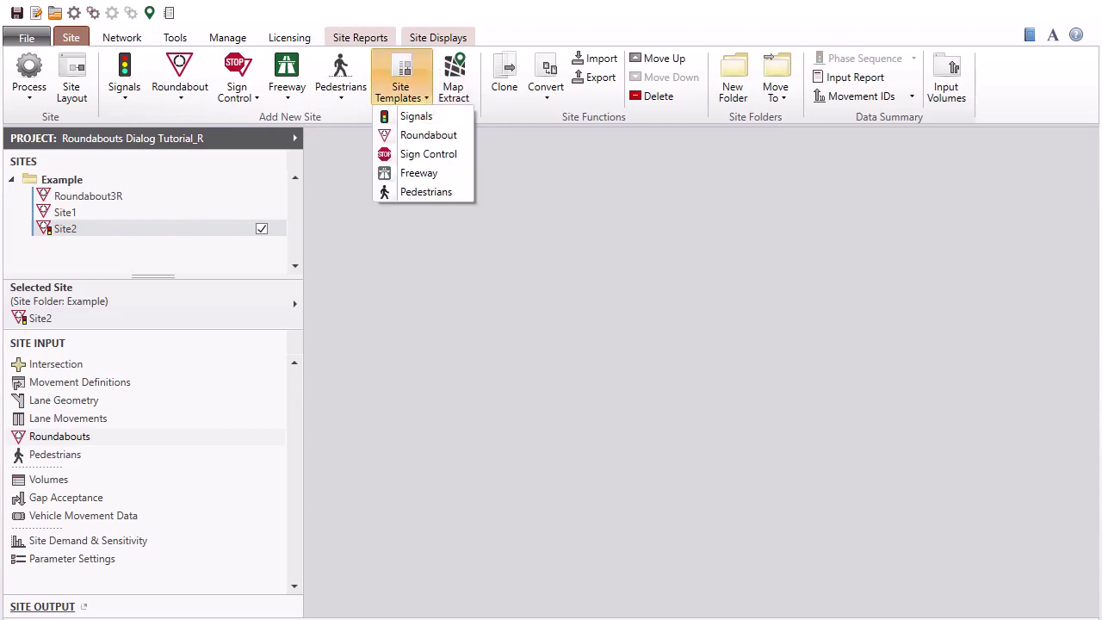
left_click(464, 138)
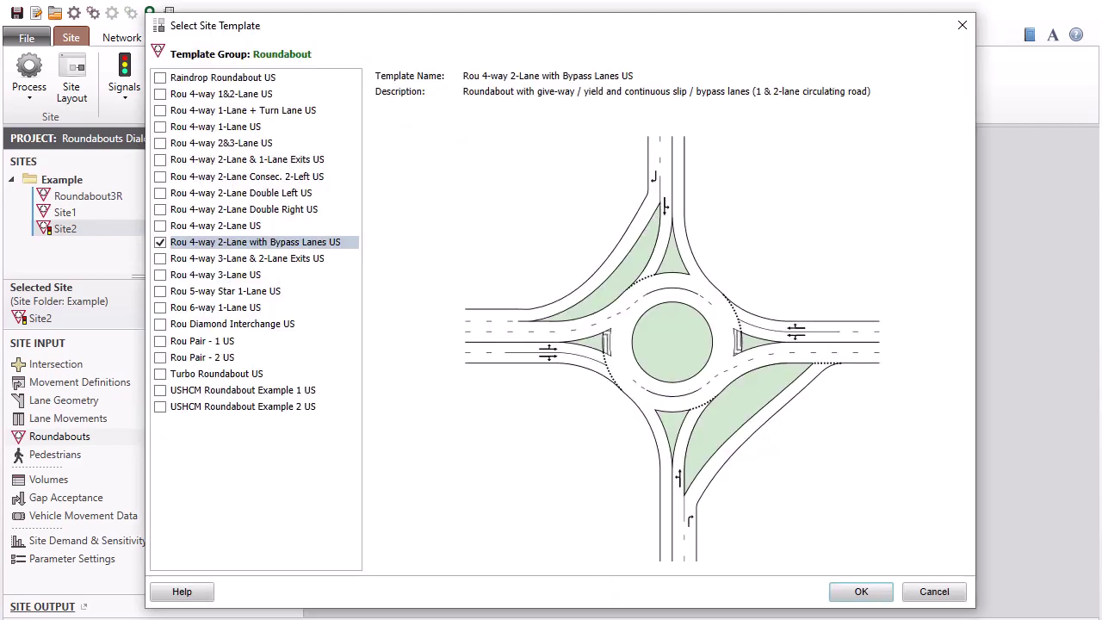
left_click(247, 159)
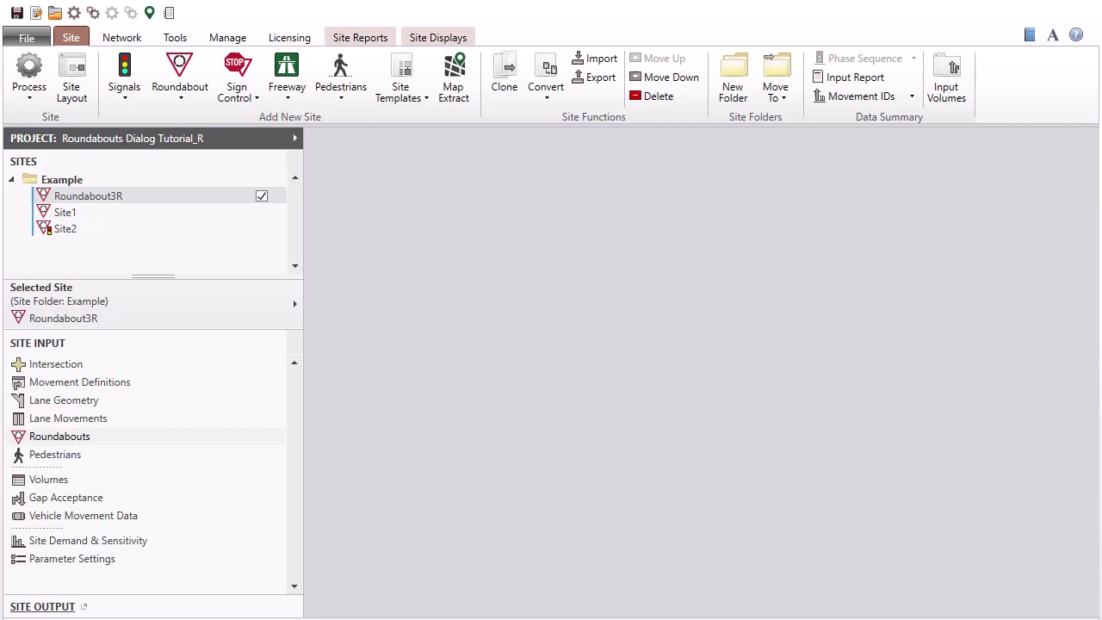
left_click(165, 364)
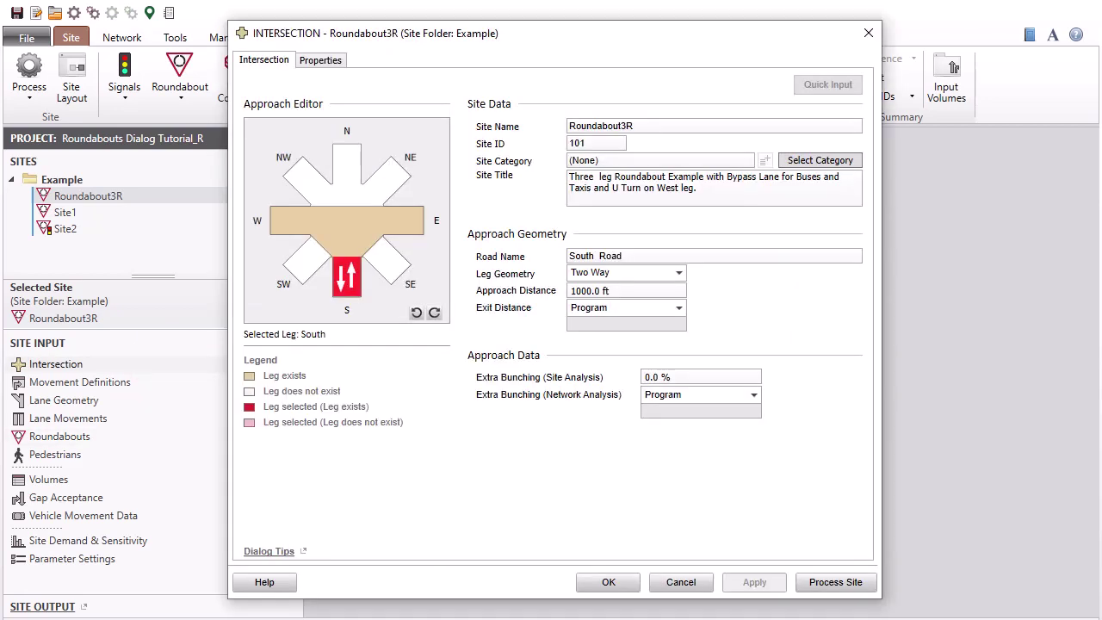
key("Escape")
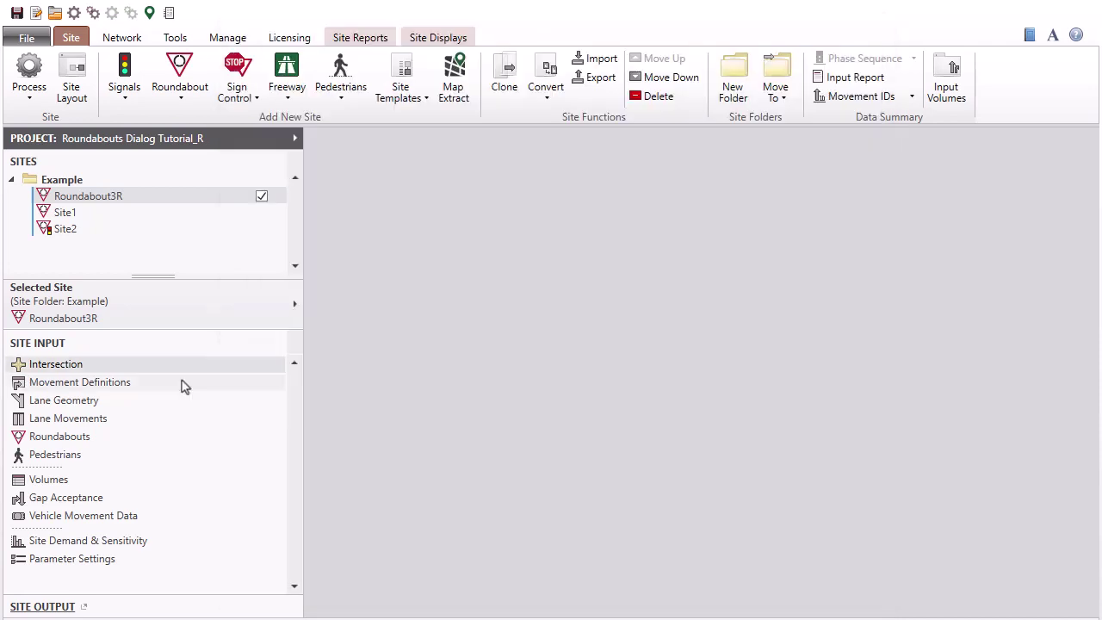
left_click(182, 383)
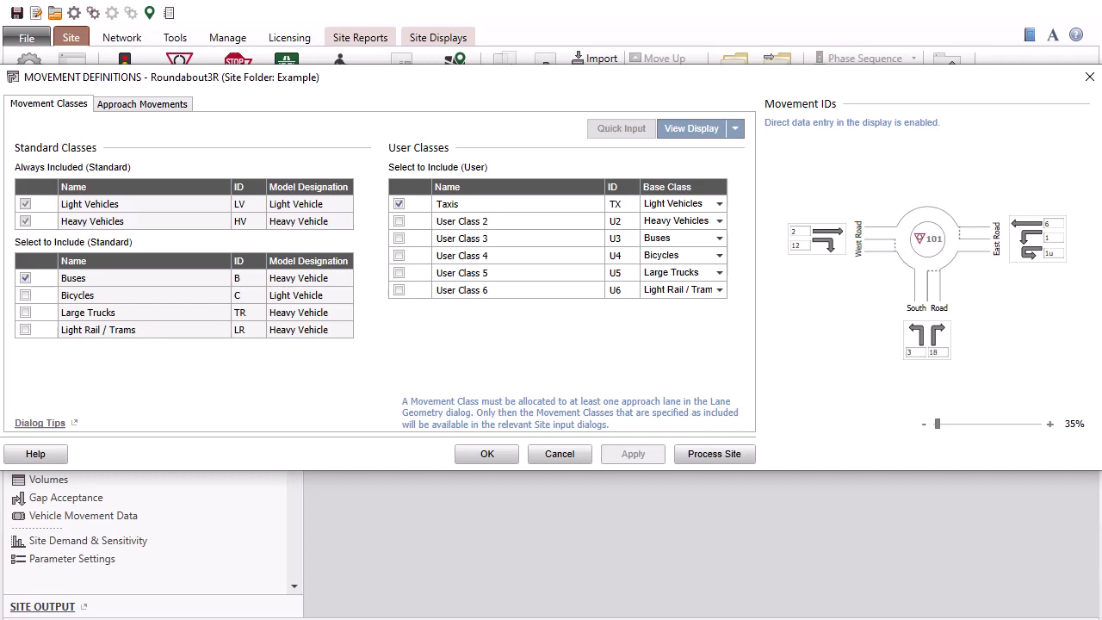
key("Escape")
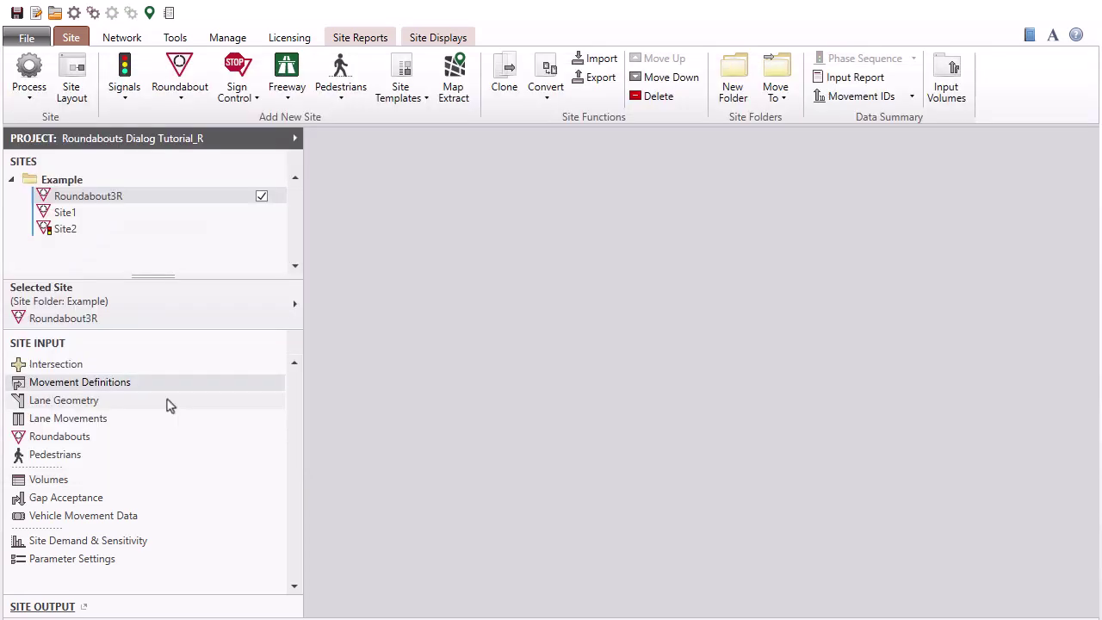
left_click(170, 404)
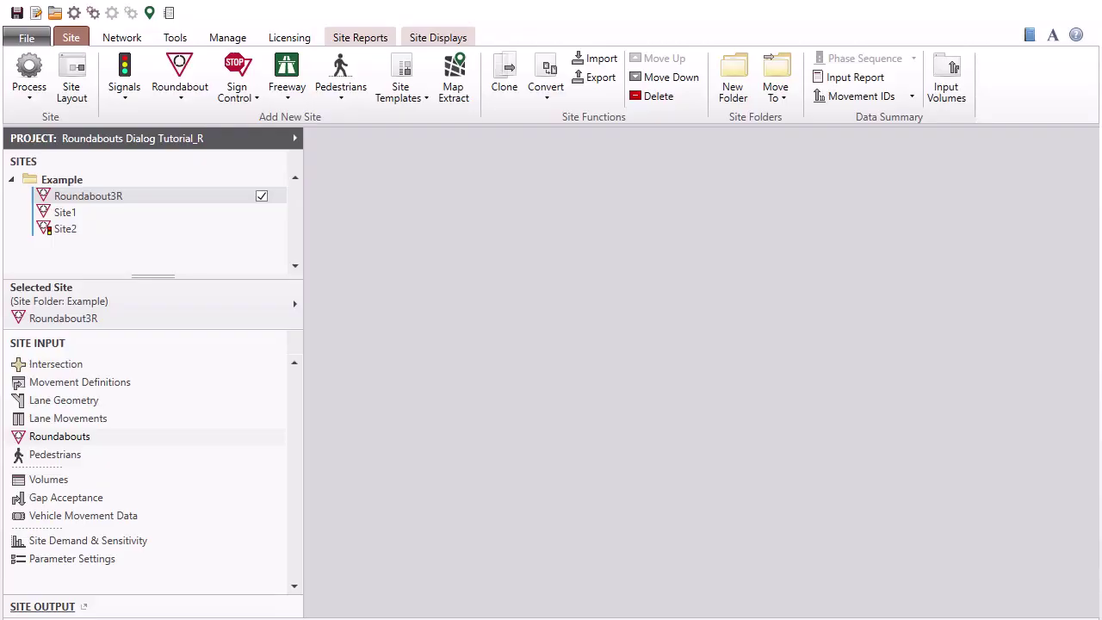
- Display Roundabout3R's site layout drawing, showing the South Road bypass lane
left_click(78, 90)
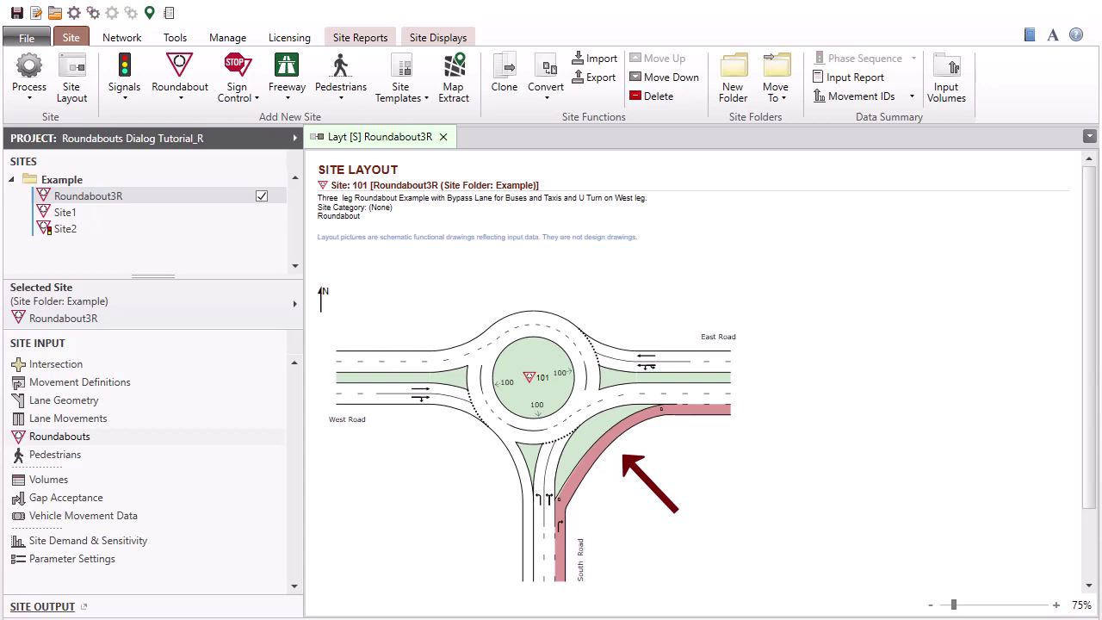
- Open Roundabout3R's Roundabouts dialog, preview Roundabout Data, then return to the Options tab
left_click(155, 441)
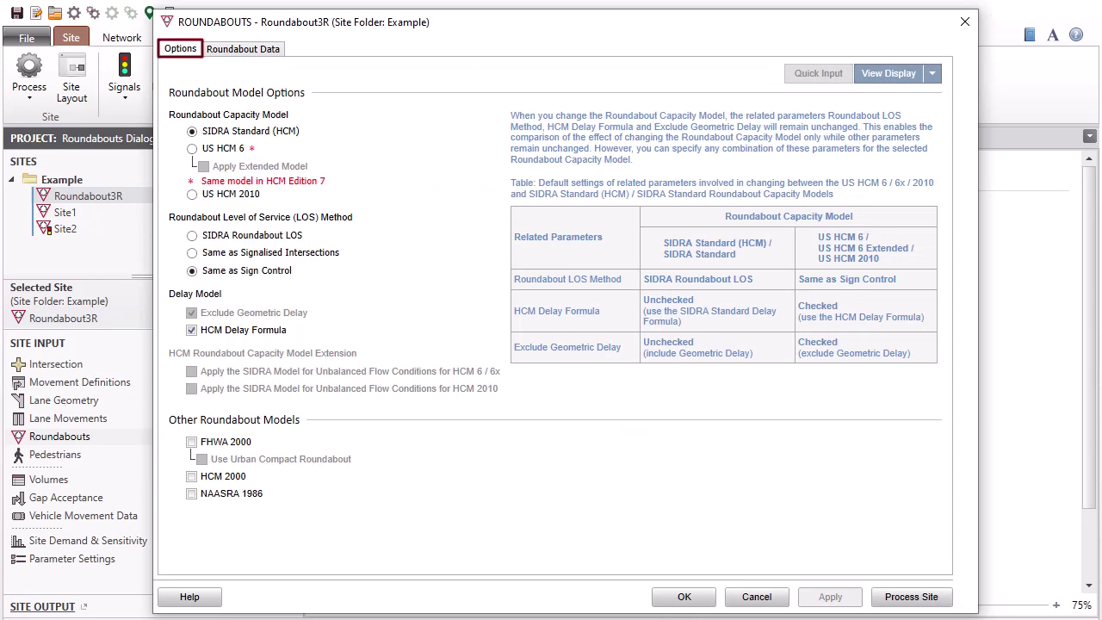
key("ctrl+Tab")
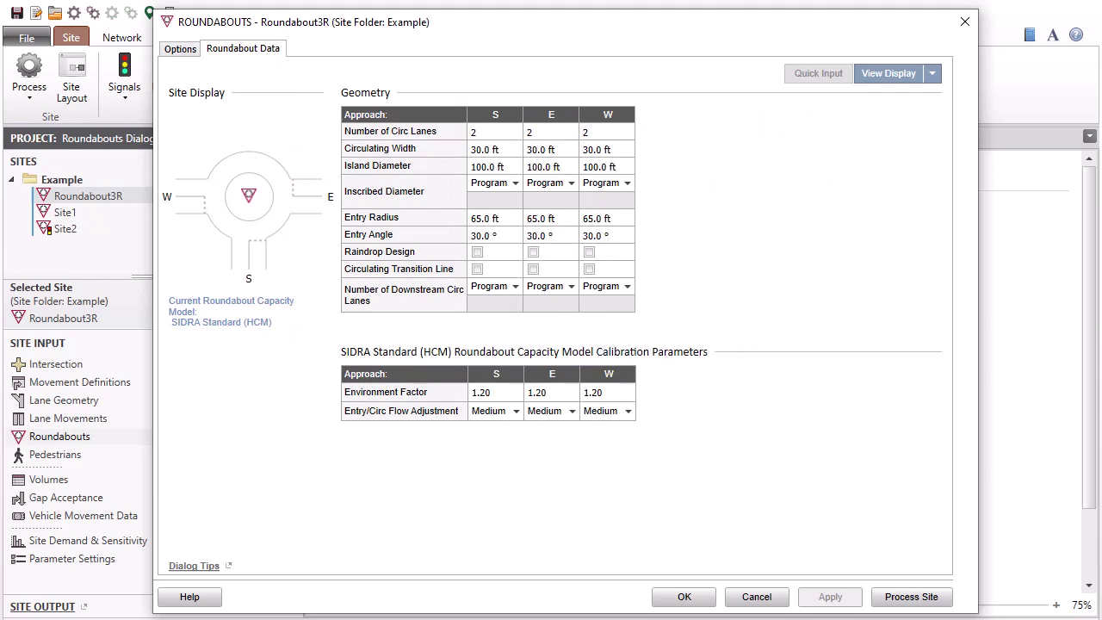
key("ctrl+shift+Tab")
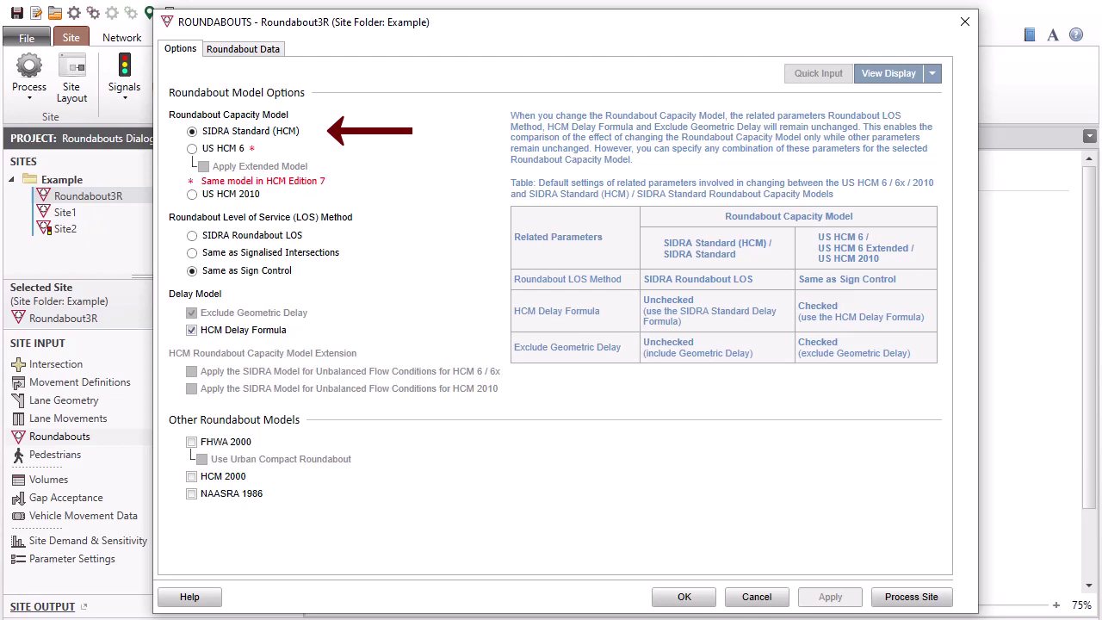
- Try US HCM 6 with the unbalanced-flow option, then settle on SIDRA Standard (HCM)
left_click(192, 149)
left_click(192, 148)
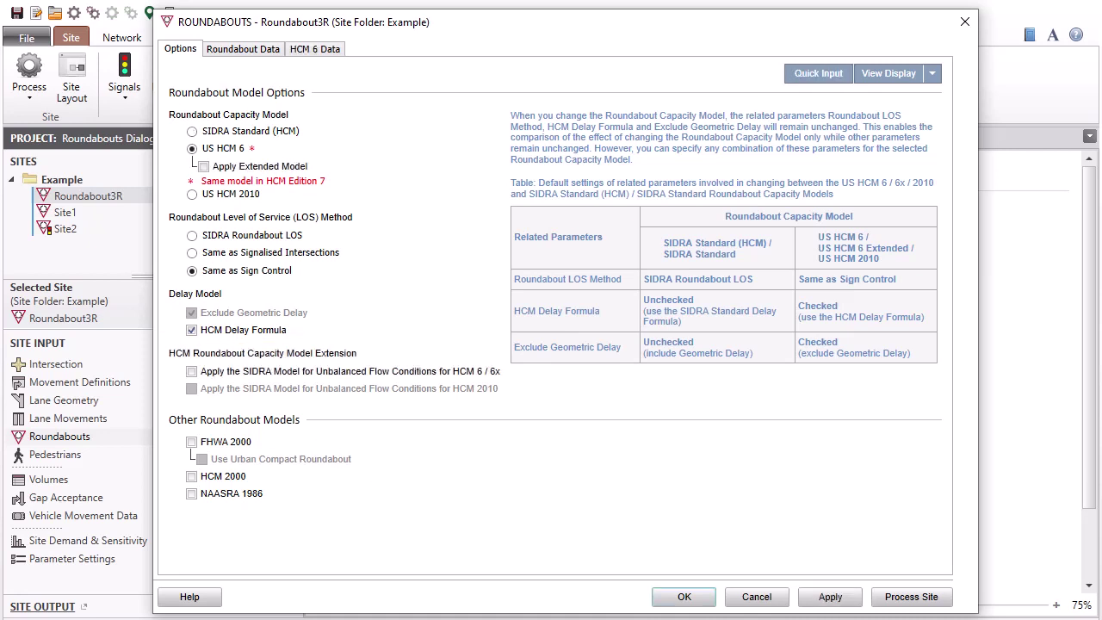
left_click(191, 373)
left_click(192, 130)
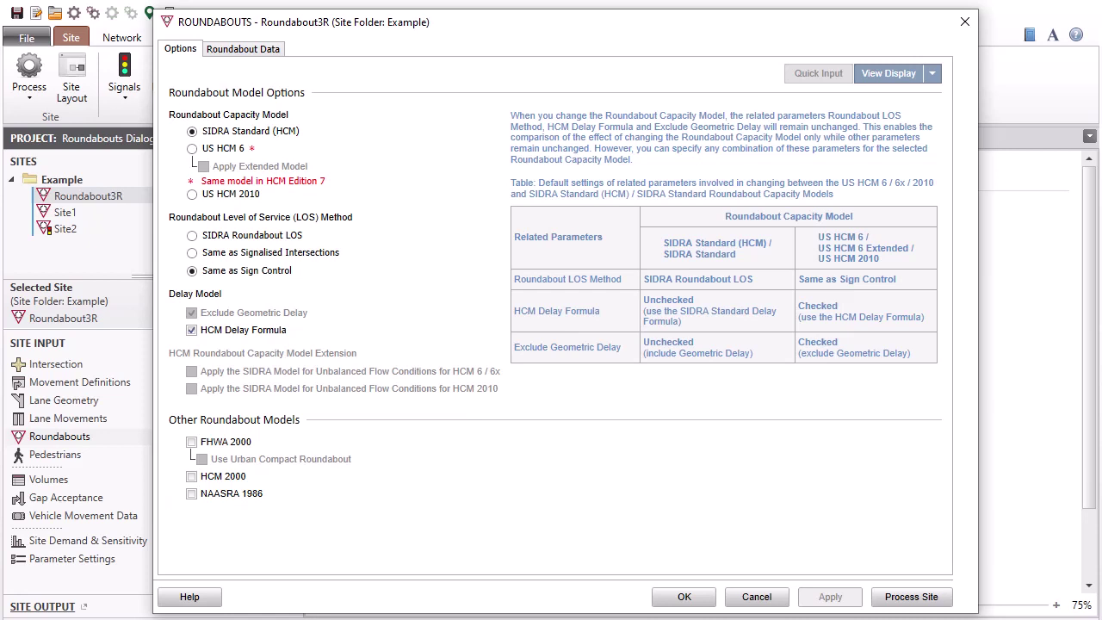
- Show the Roundabout Data tab with the layout drawing alongside, keeping east width at 30.0 ft
left_click(282, 54)
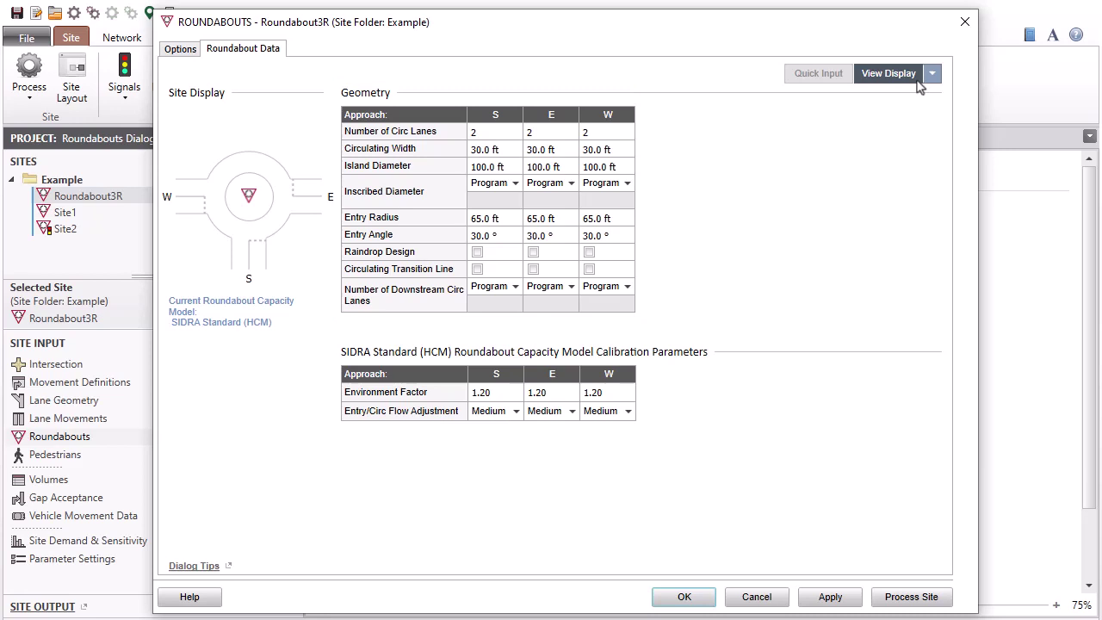
left_click(918, 76)
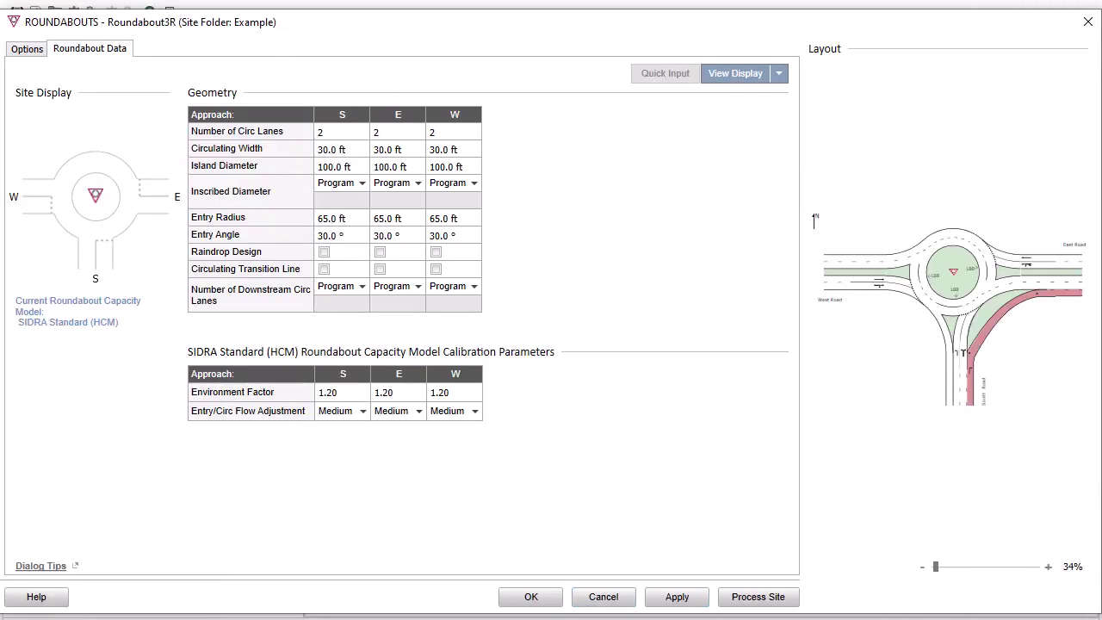
left_click(411, 151)
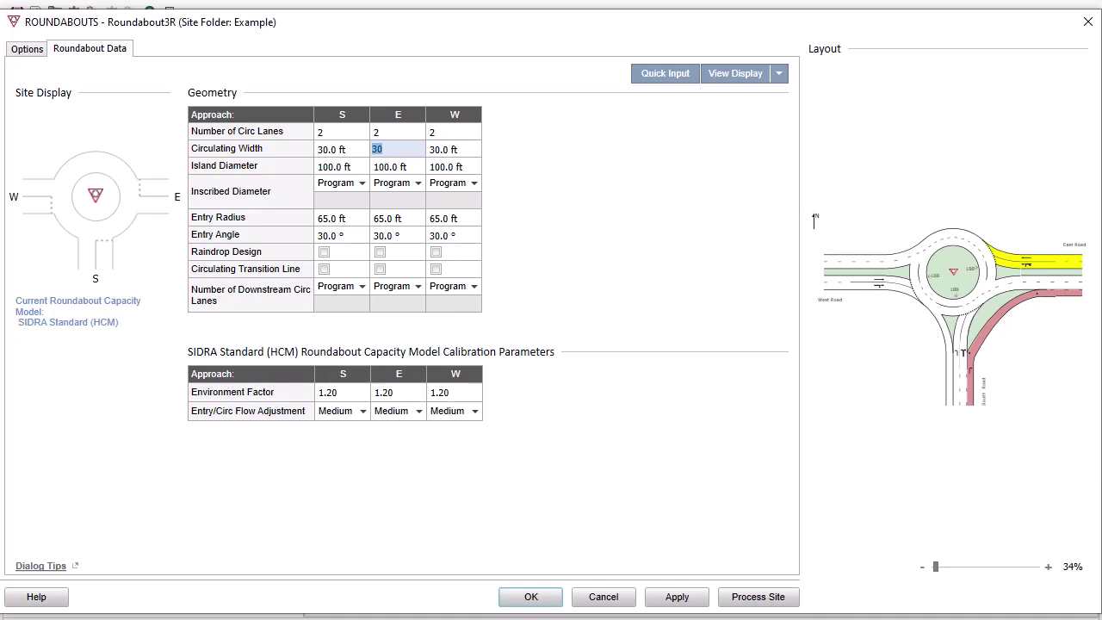
key("Return")
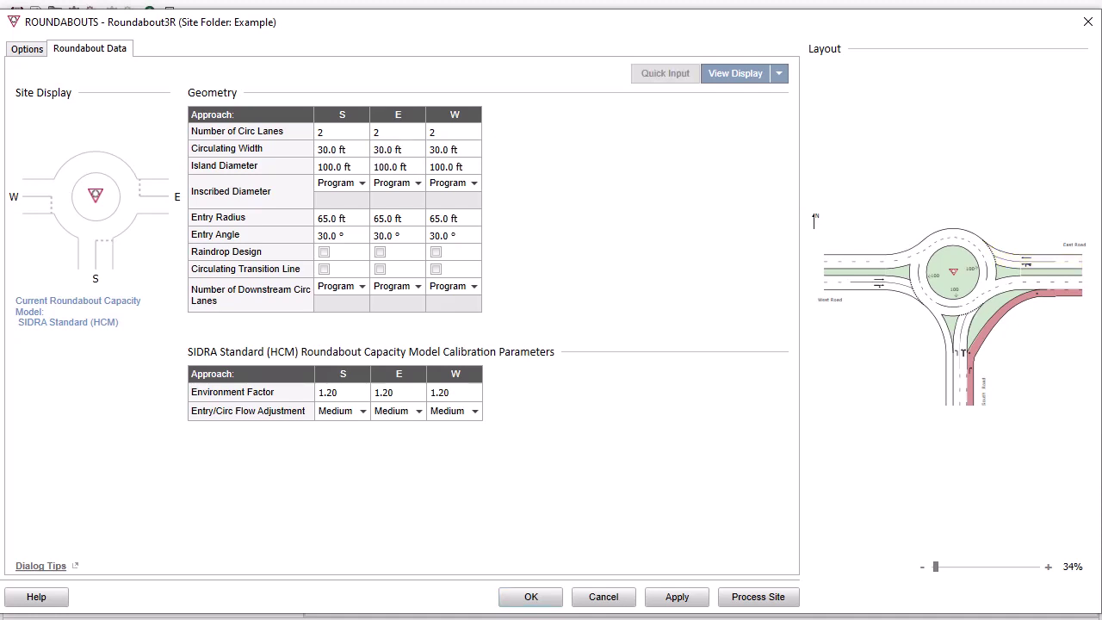
- Set the west approach to 1 circulating lane with a 25 ft circulating width
left_click(465, 133)
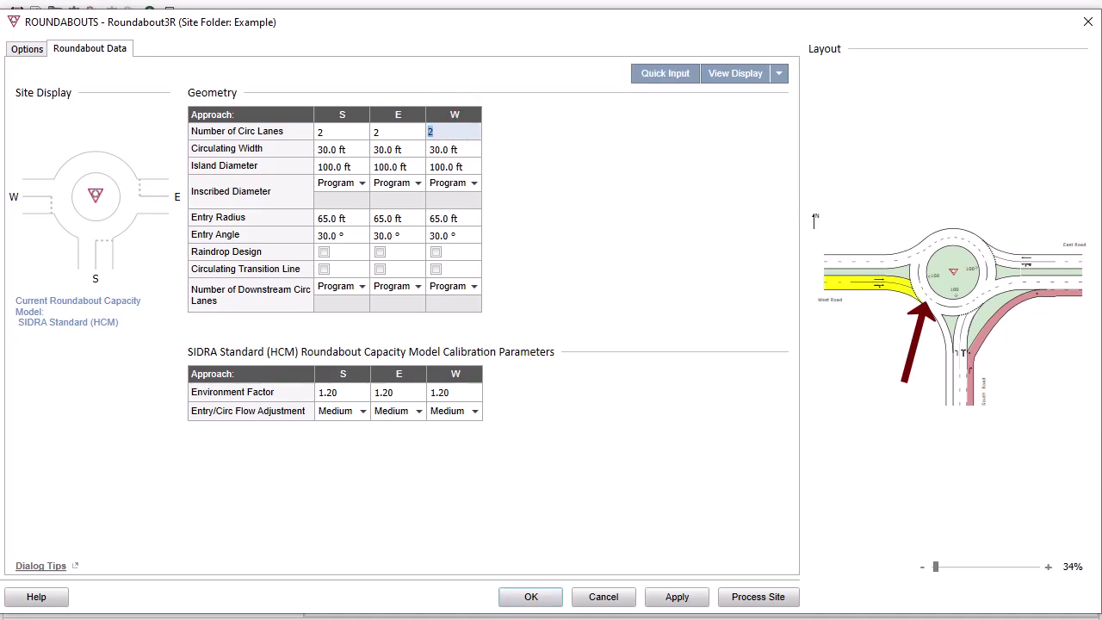
type("1")
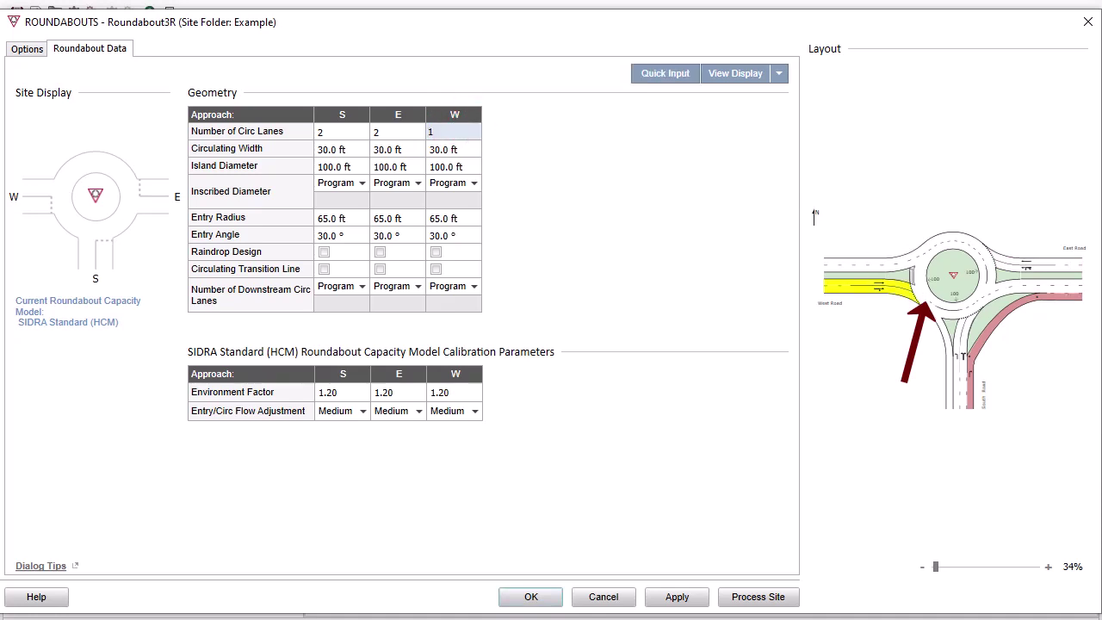
key("Return")
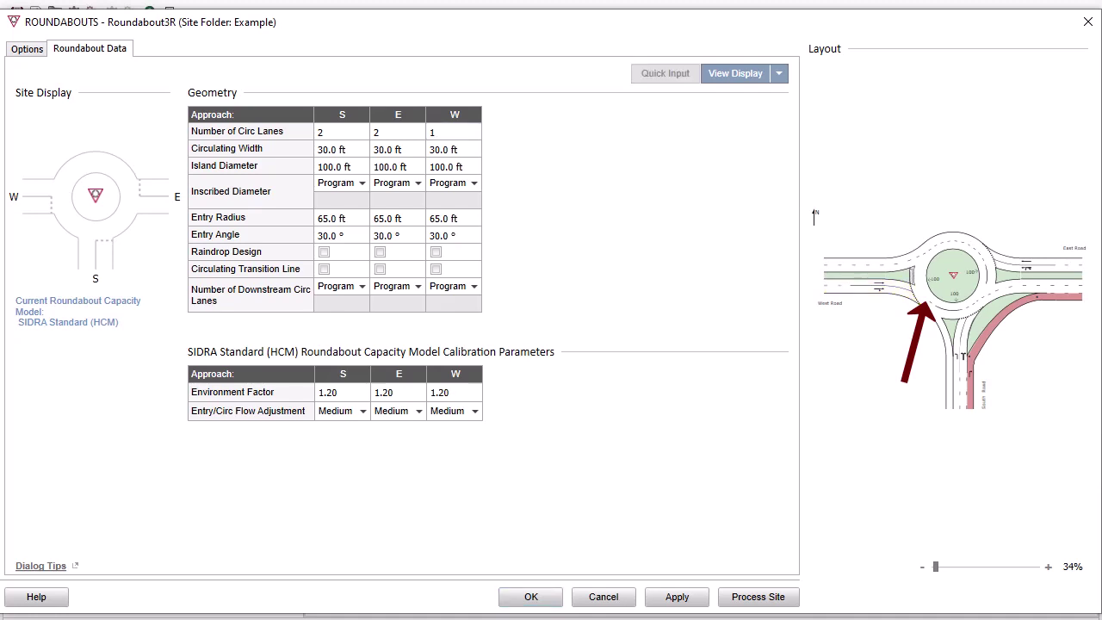
left_click(469, 153)
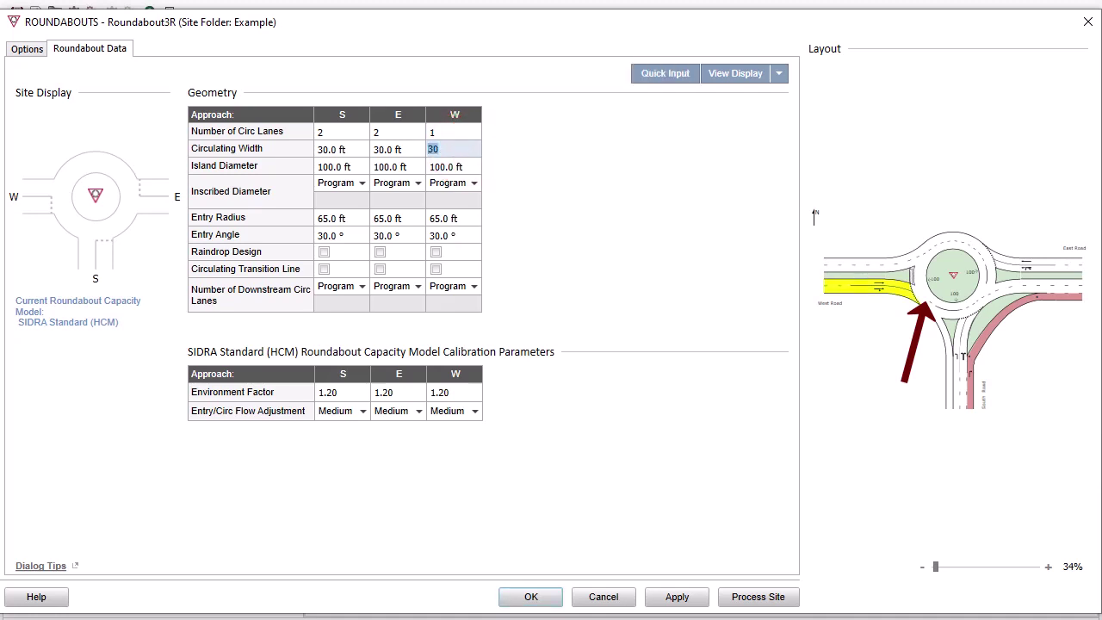
type("25")
key("Return")
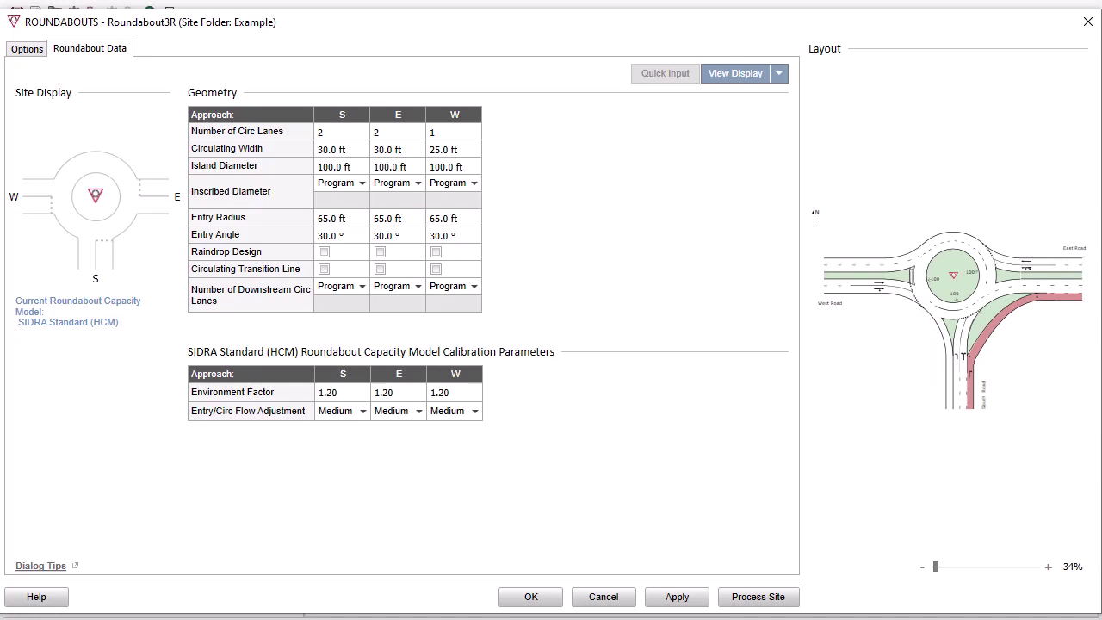
- Tick the circulating transition line checkbox for the south approach
left_click(323, 270)
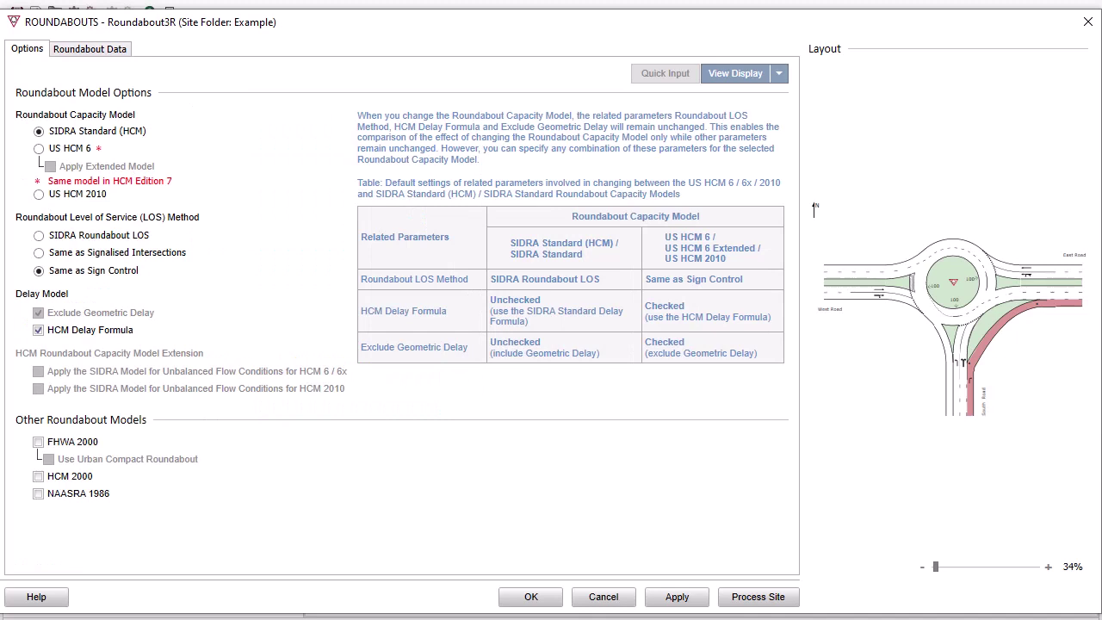
- Switch Roundabout3R to the US HCM 6 capacity model and review its geometry data
left_click(39, 150)
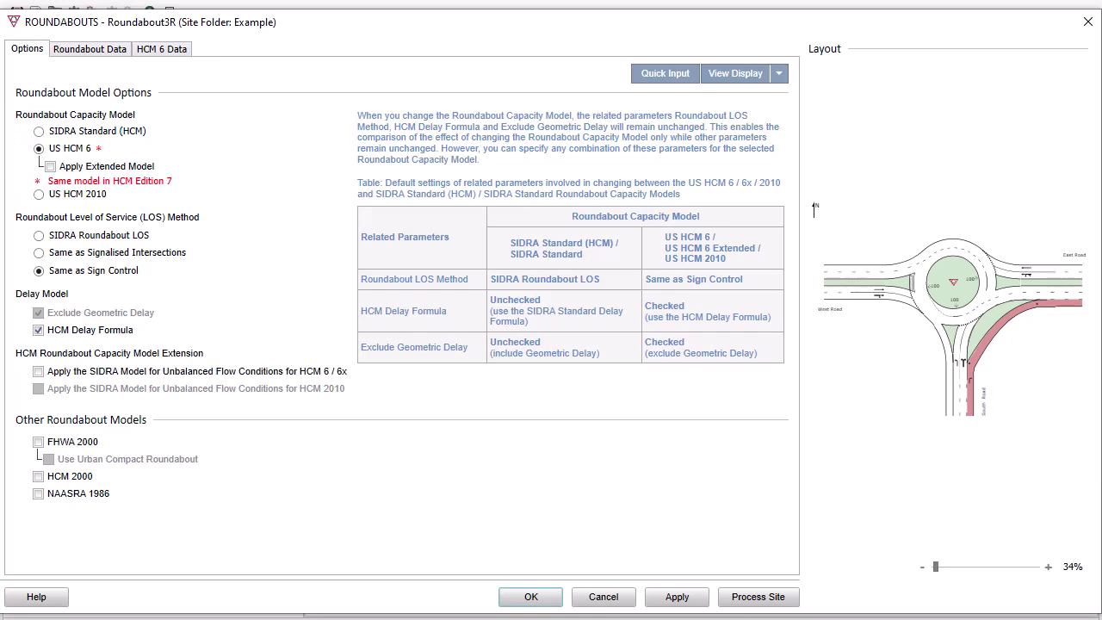
left_click(90, 50)
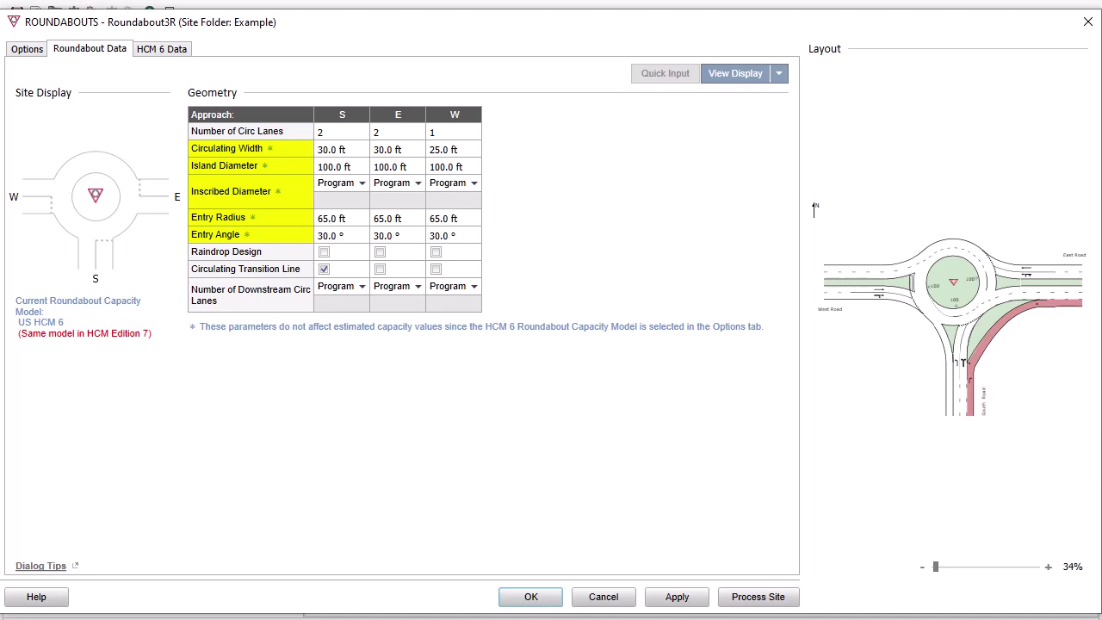
- Review the parameters on the HCM 6 Data tab before closing the dialog
left_click(184, 51)
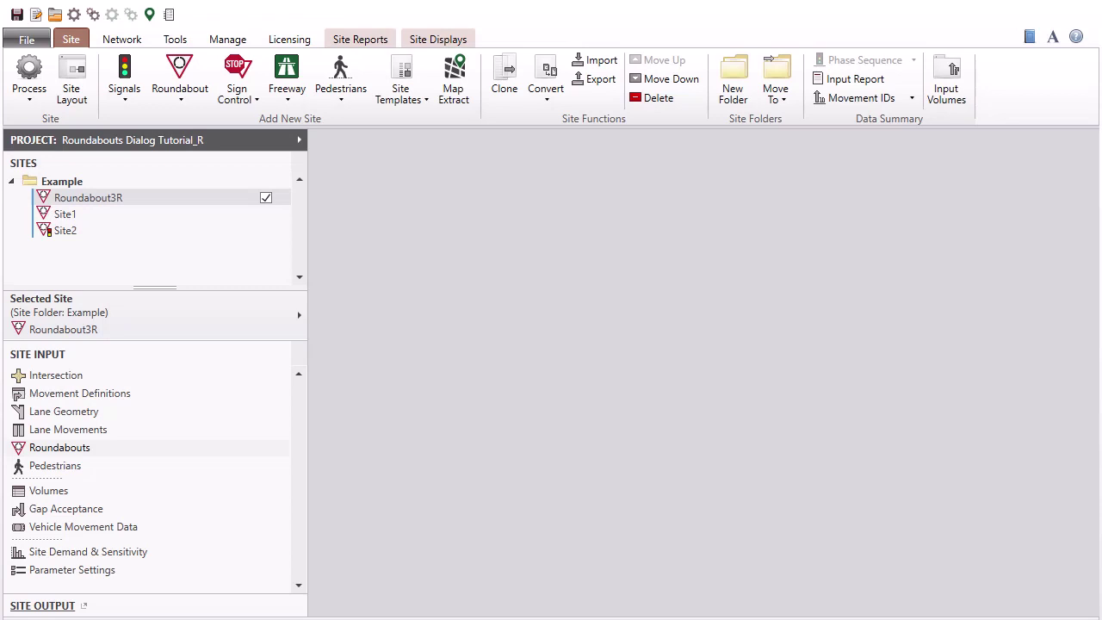
- Open Site2's Roundabouts dialog on the Roundabout Metering tab
left_click(215, 232)
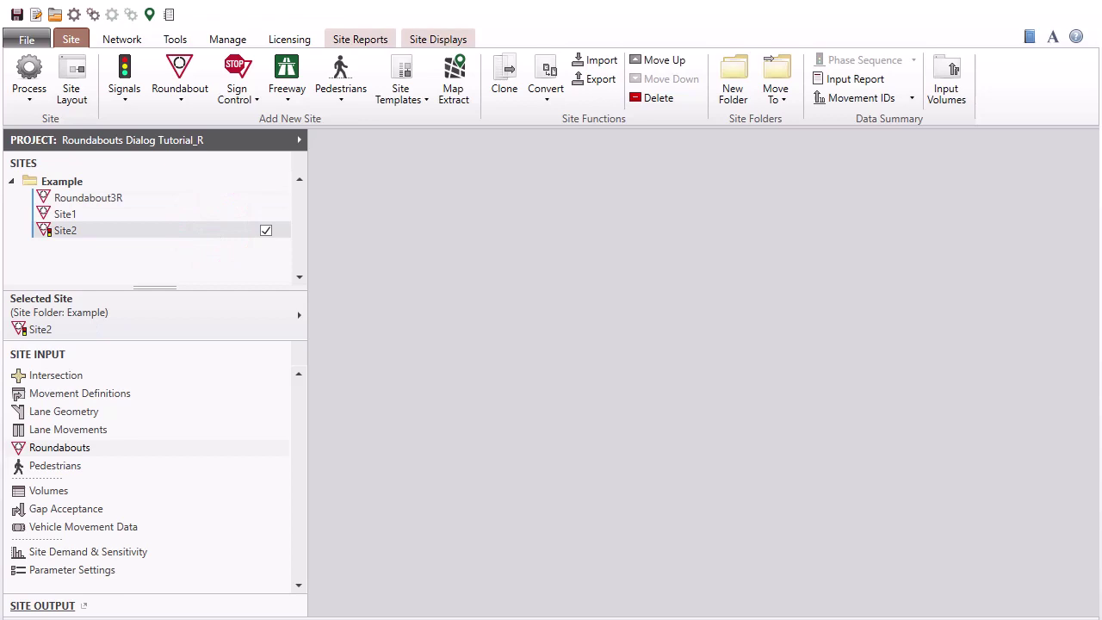
left_click(188, 454)
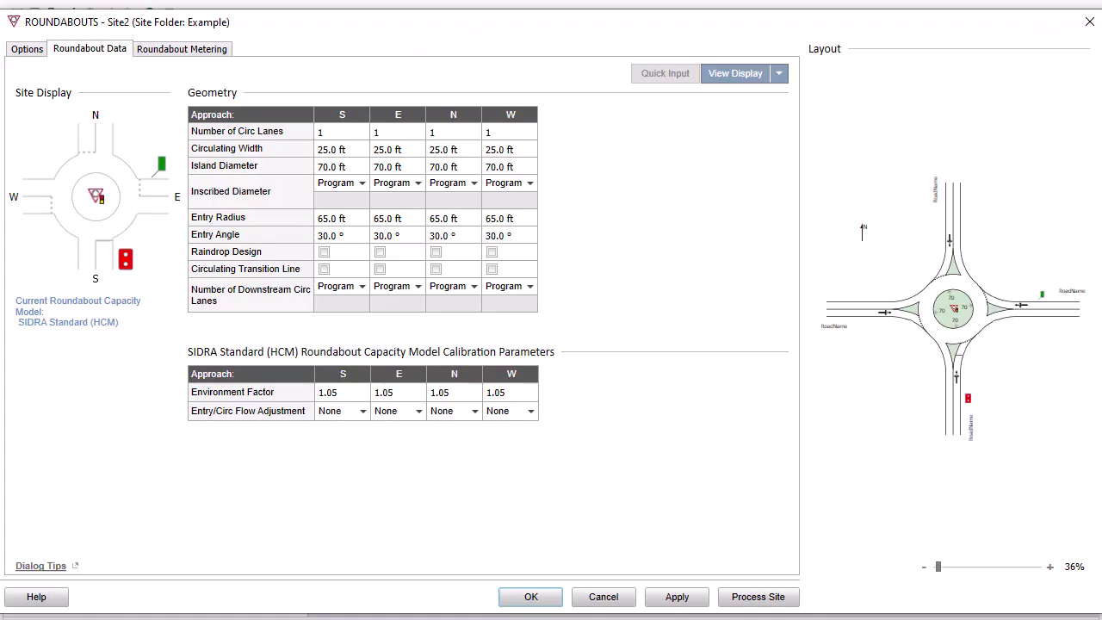
left_click(230, 50)
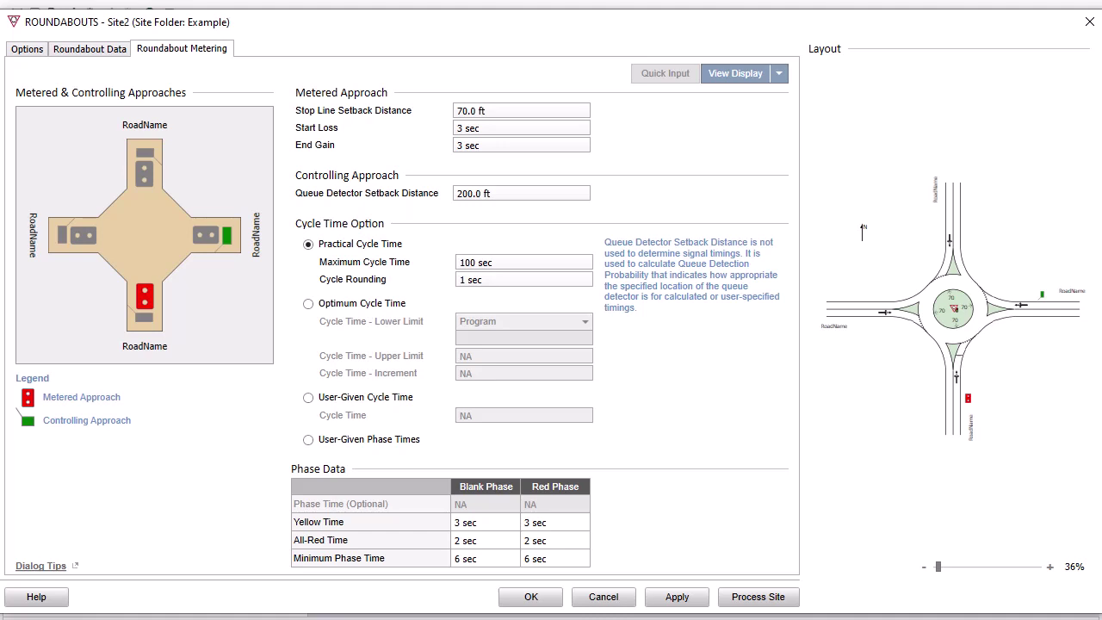
- Make north the metered approach and west the controlling approach for Site2
left_click(145, 176)
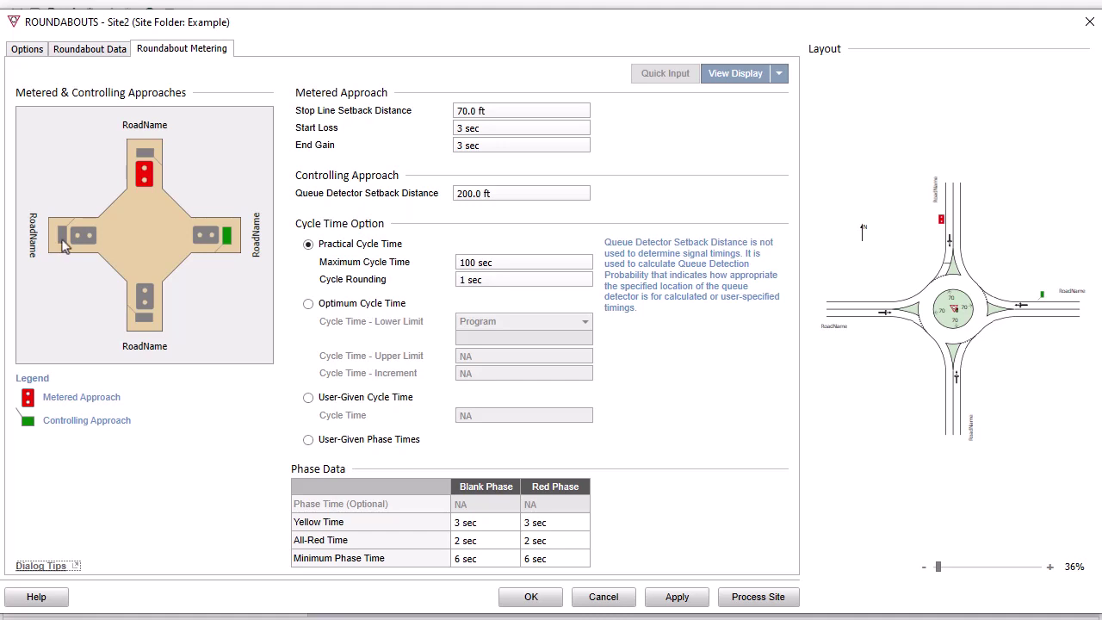
left_click(61, 240)
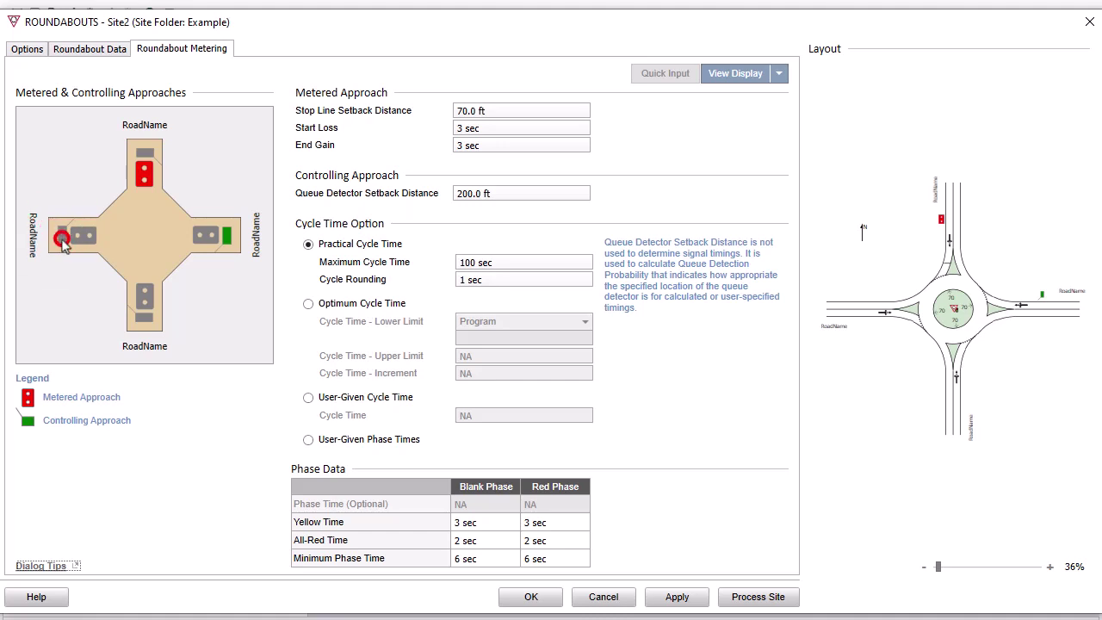